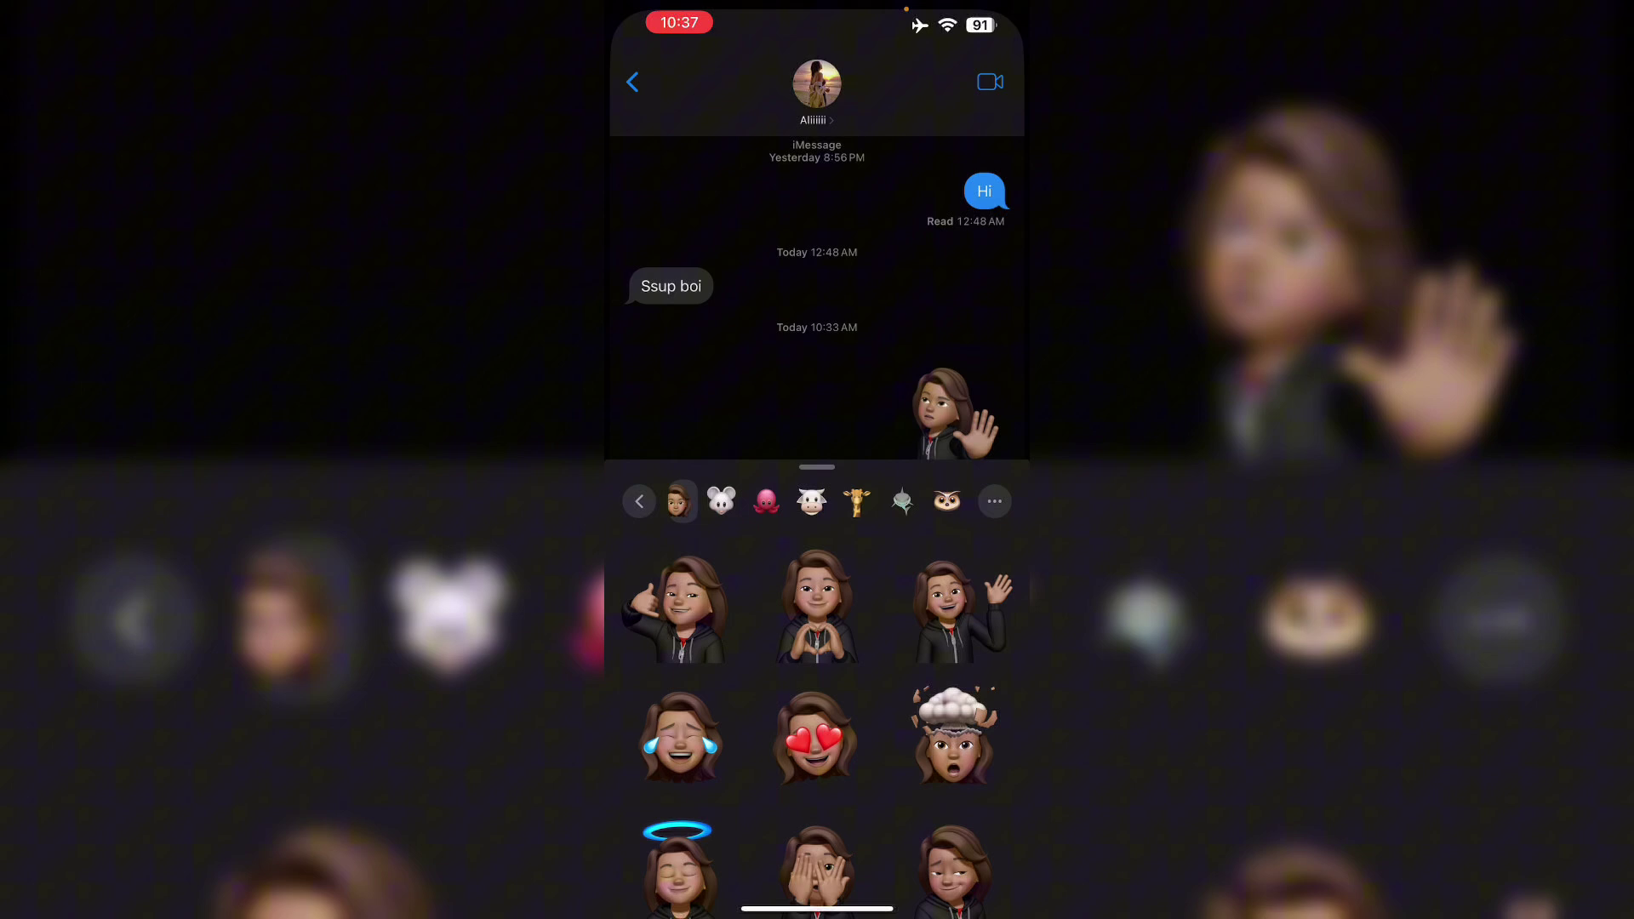
Step: Expand the sticker drawer and send the hands-over-face Memoji sticker
drag(818, 766, 818, 256)
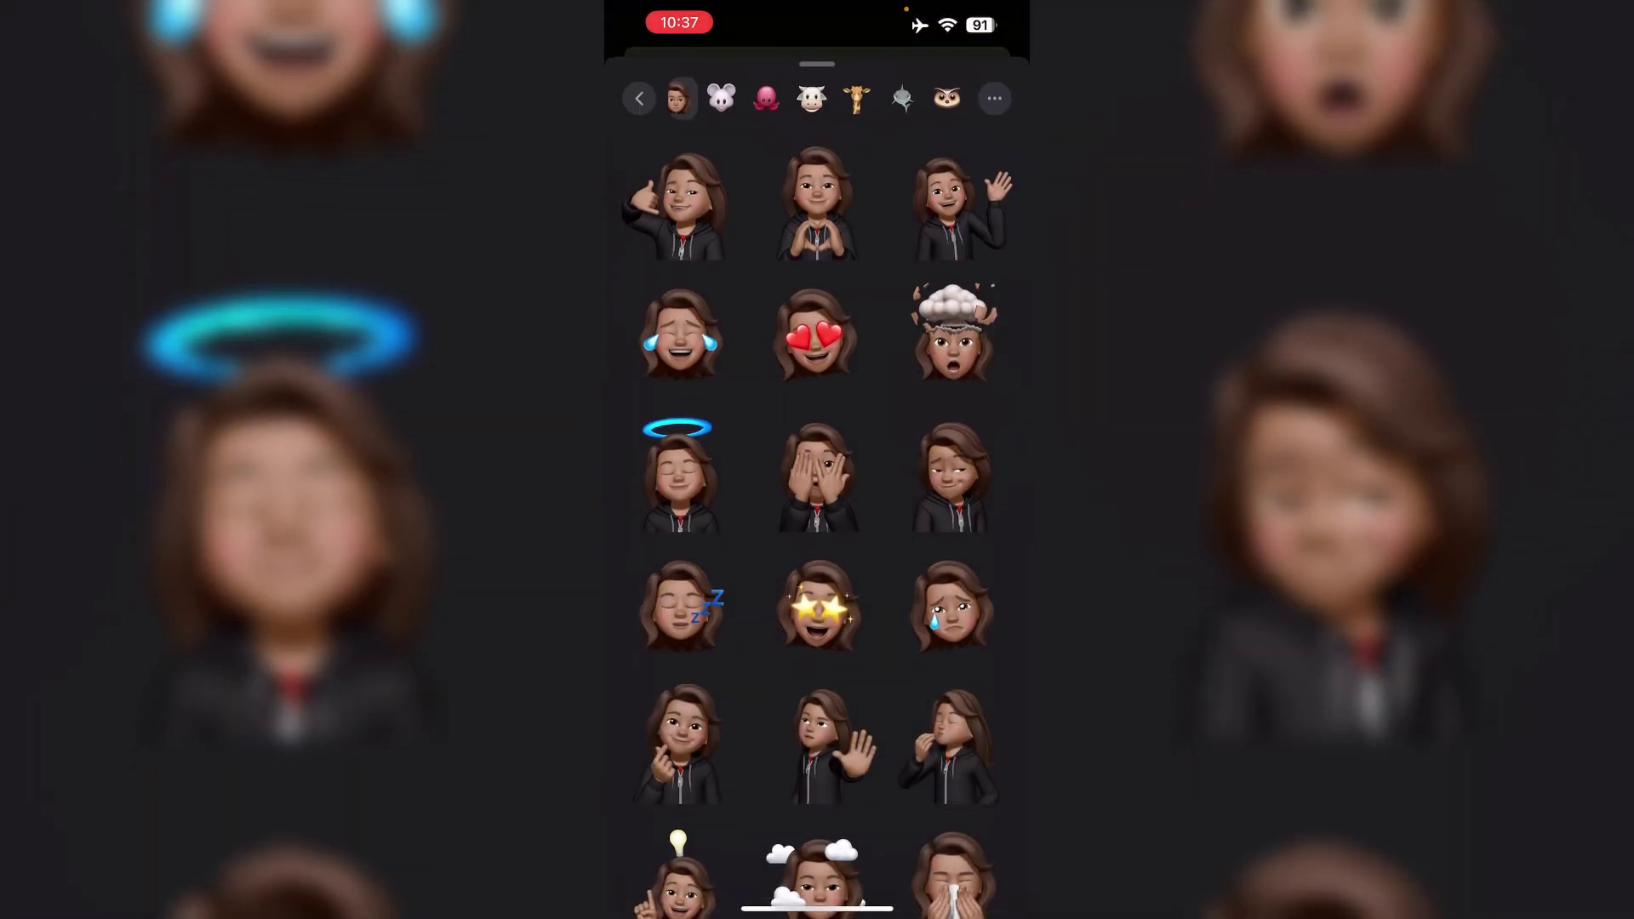
click(817, 476)
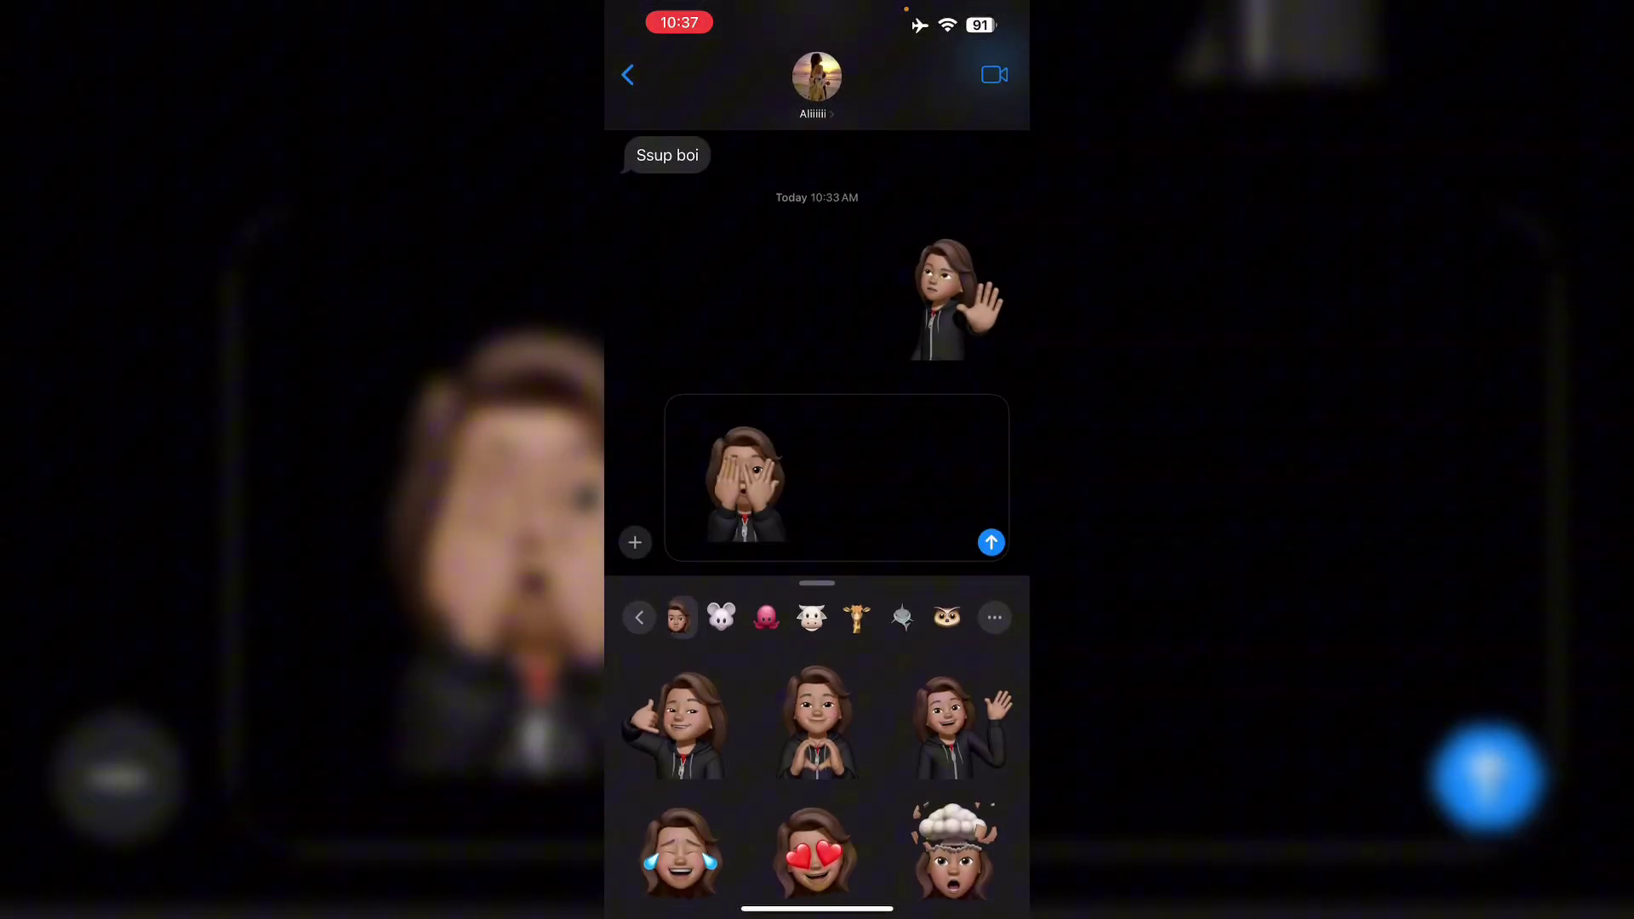
click(991, 543)
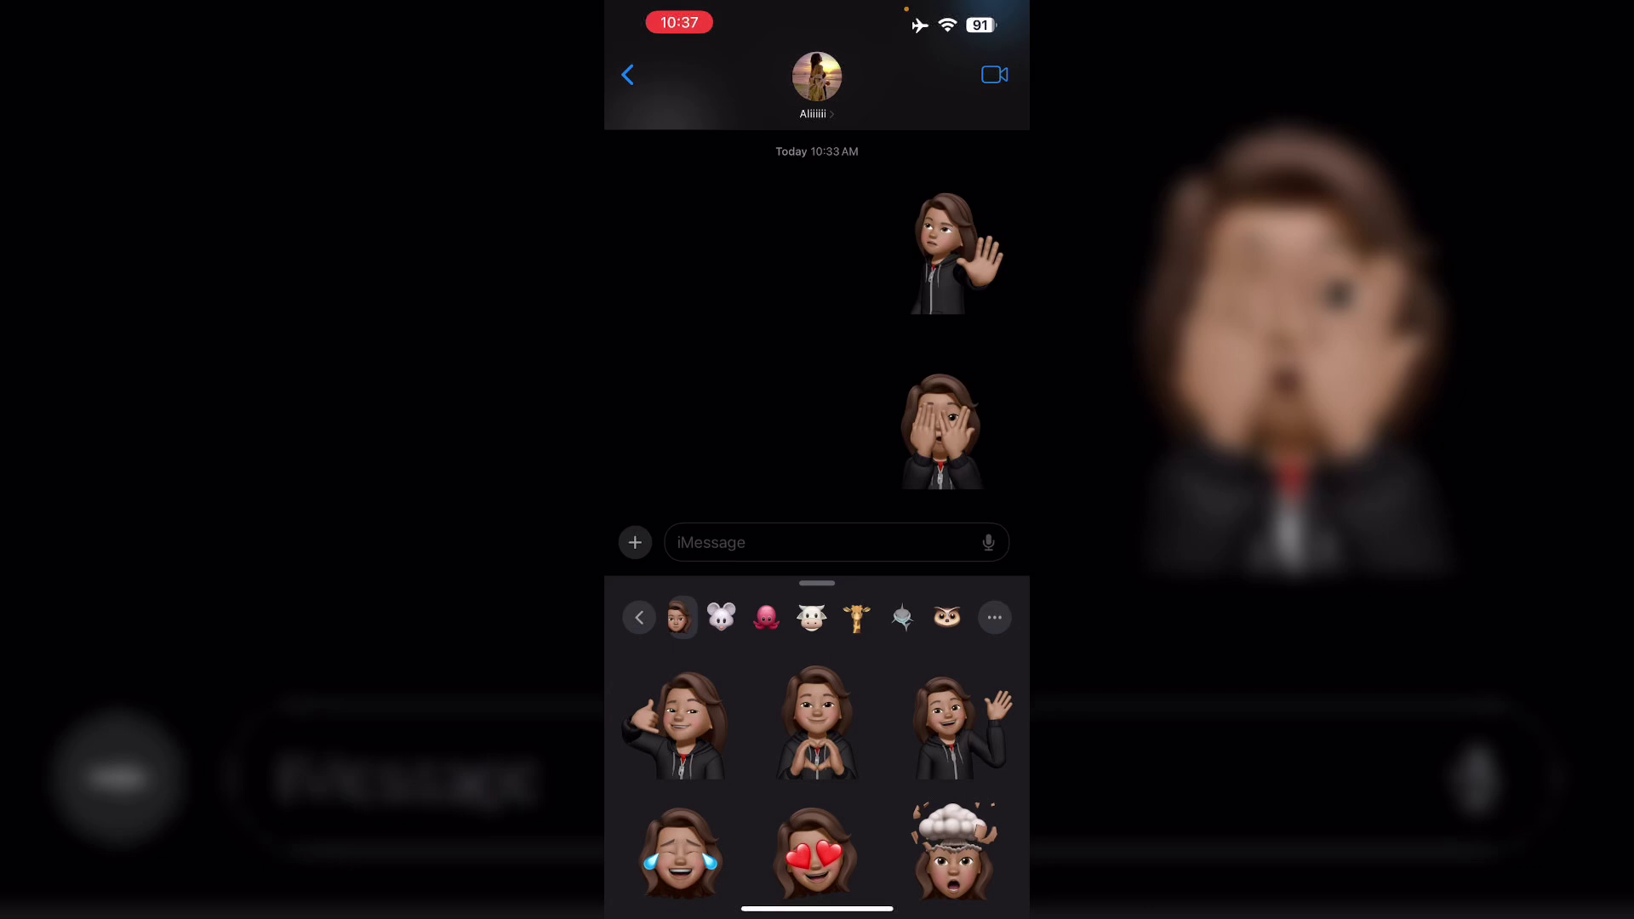
Step: Browse the app switcher and home screen, then return to the Messages conversation
drag(817, 909, 817, 537)
mouse_move(715, 460)
mouse_down()
mouse_move(1022, 461)
mouse_move(663, 460)
mouse_move(1021, 460)
mouse_up()
drag(817, 511, 817, 129)
click(867, 852)
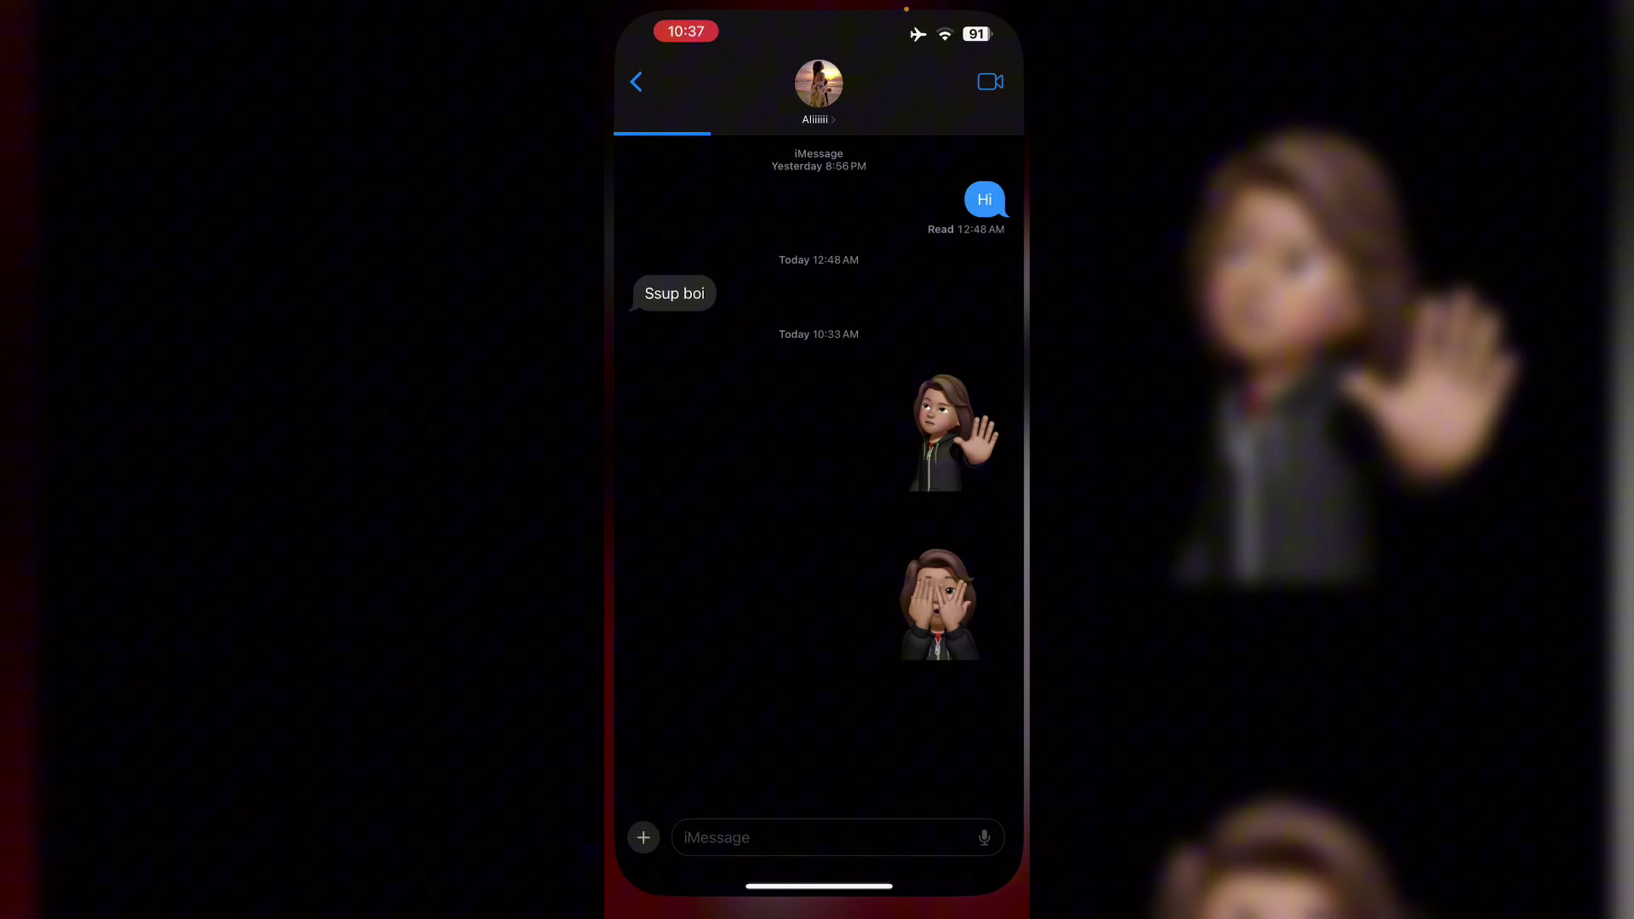
drag(817, 909, 817, 536)
drag(715, 460, 1022, 460)
drag(817, 511, 817, 128)
click(865, 845)
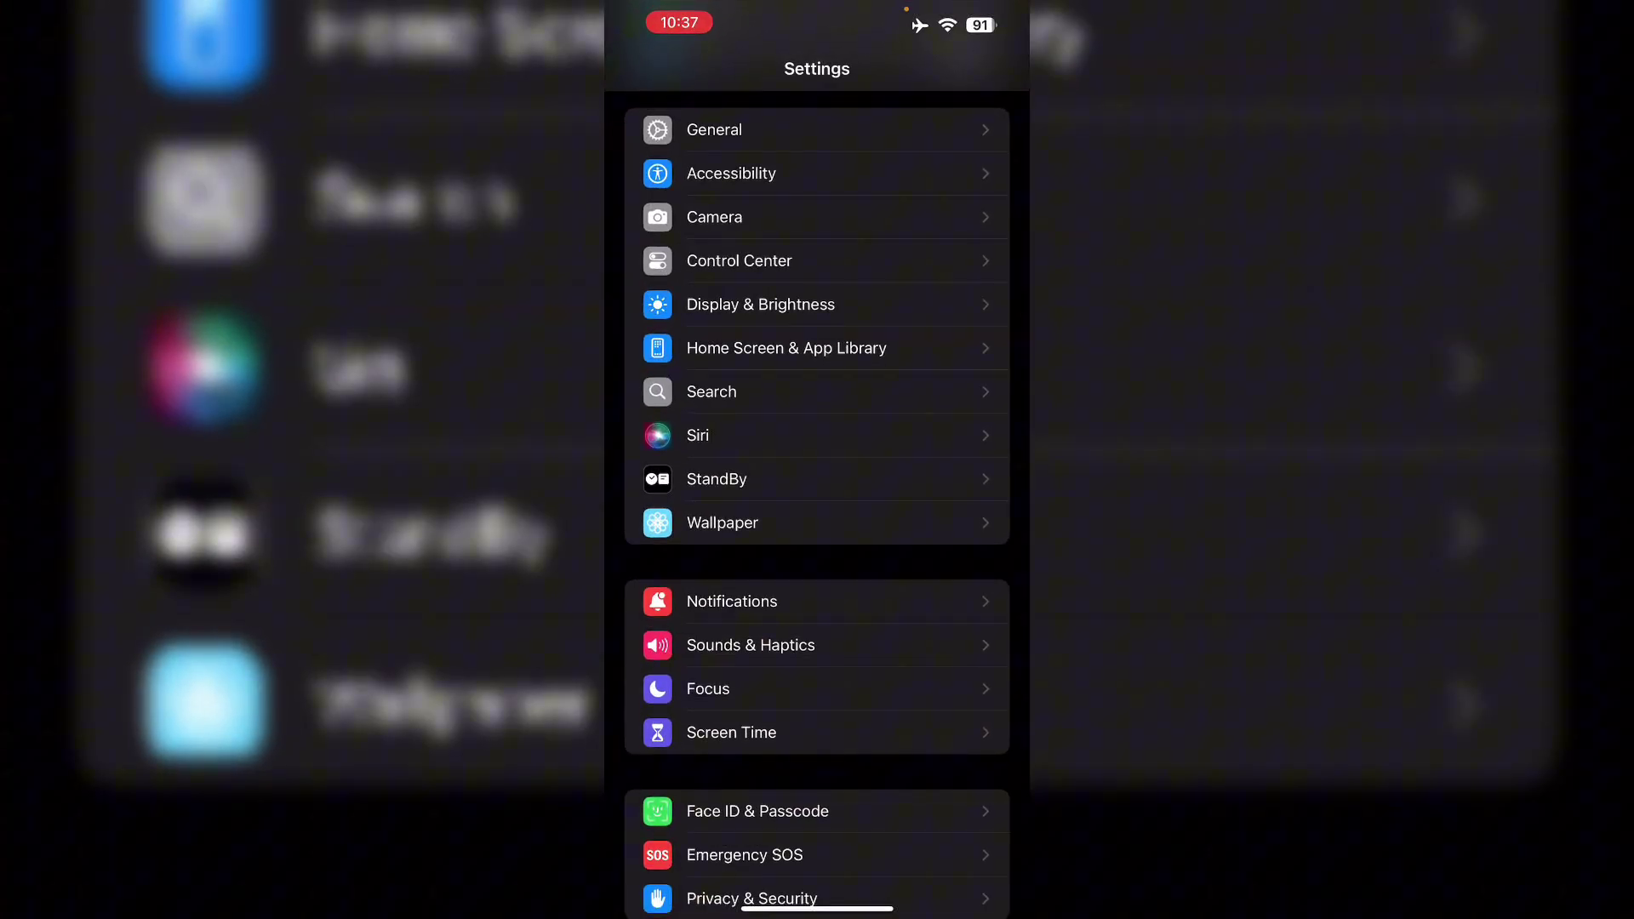
Step: View the per-app breakdown in General > iPhone Storage, then return to General
click(714, 128)
click(741, 478)
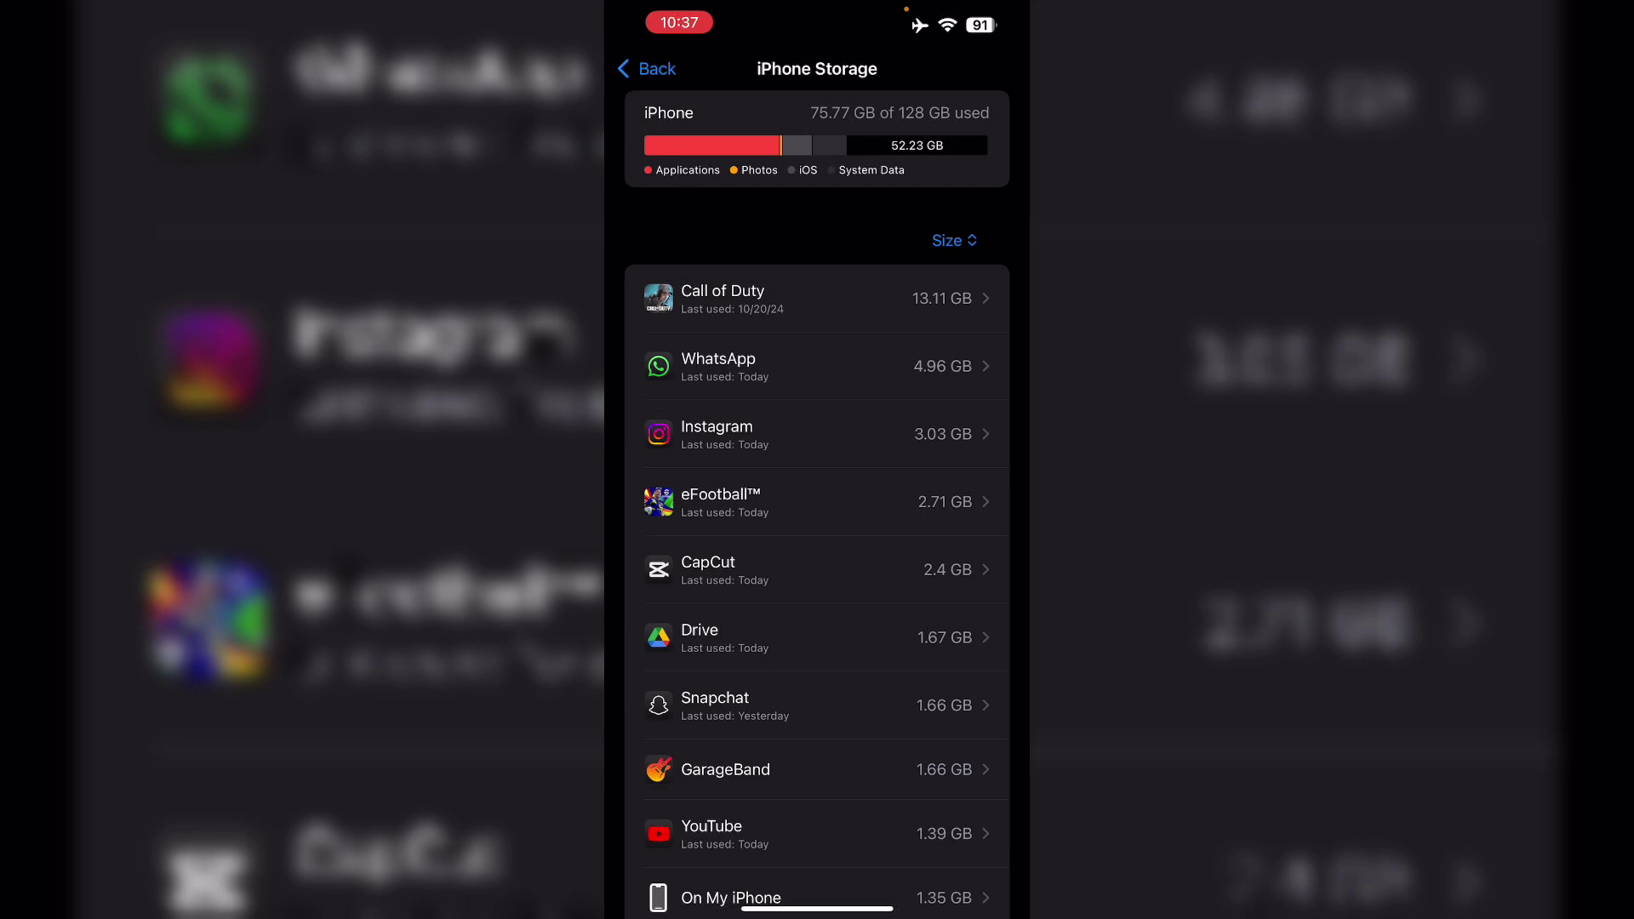
scroll(817, 511, up, 2)
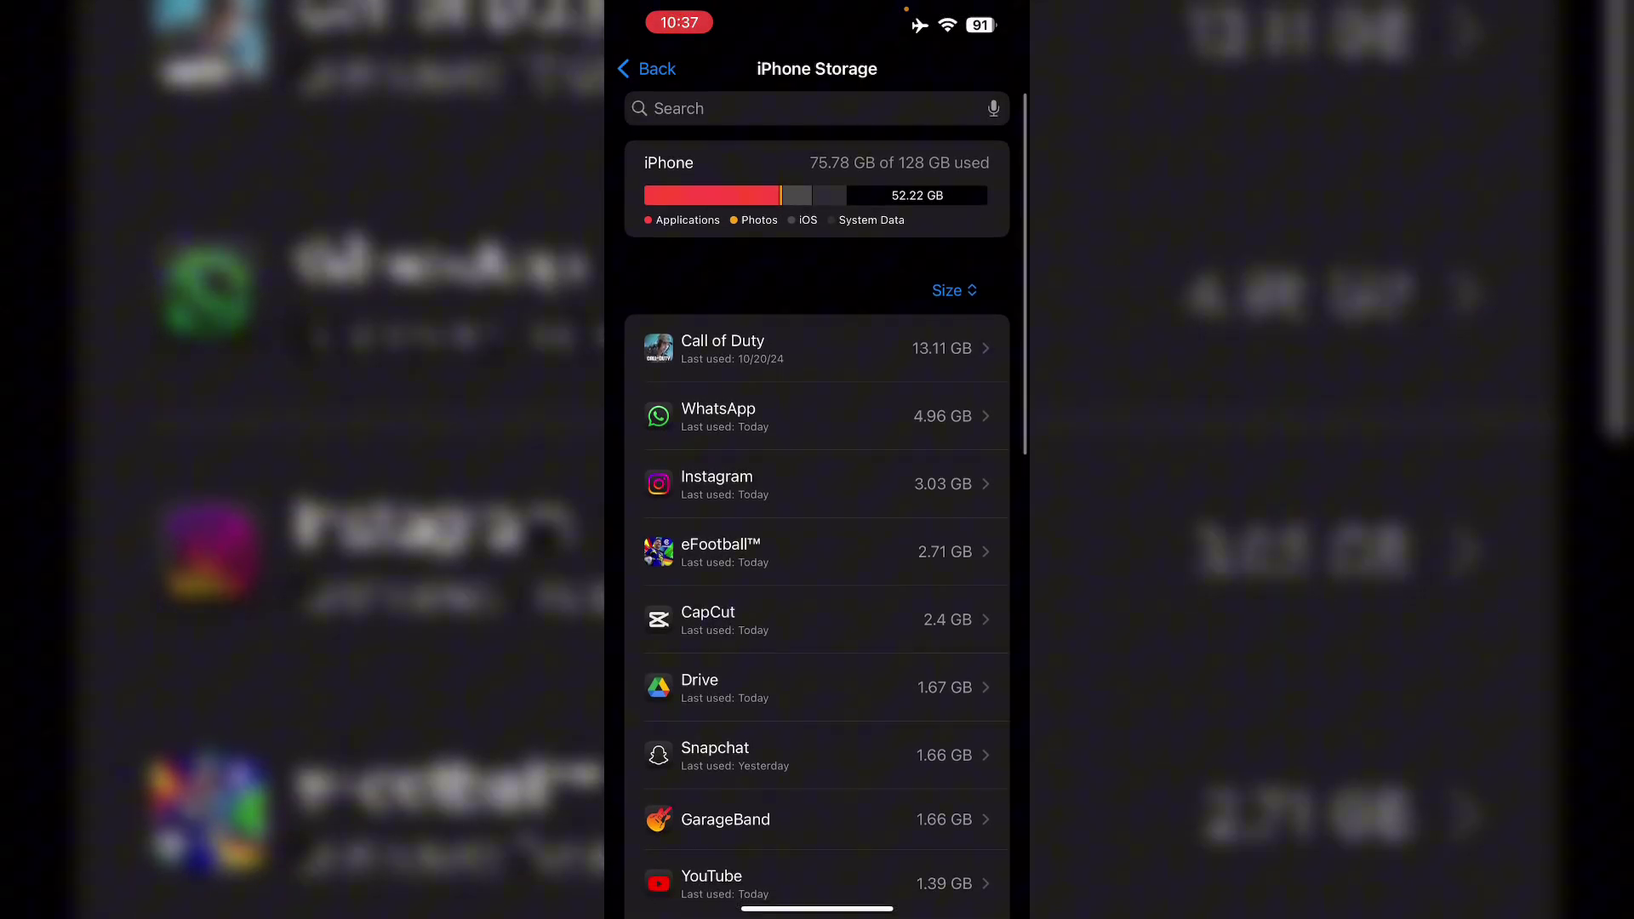
click(648, 68)
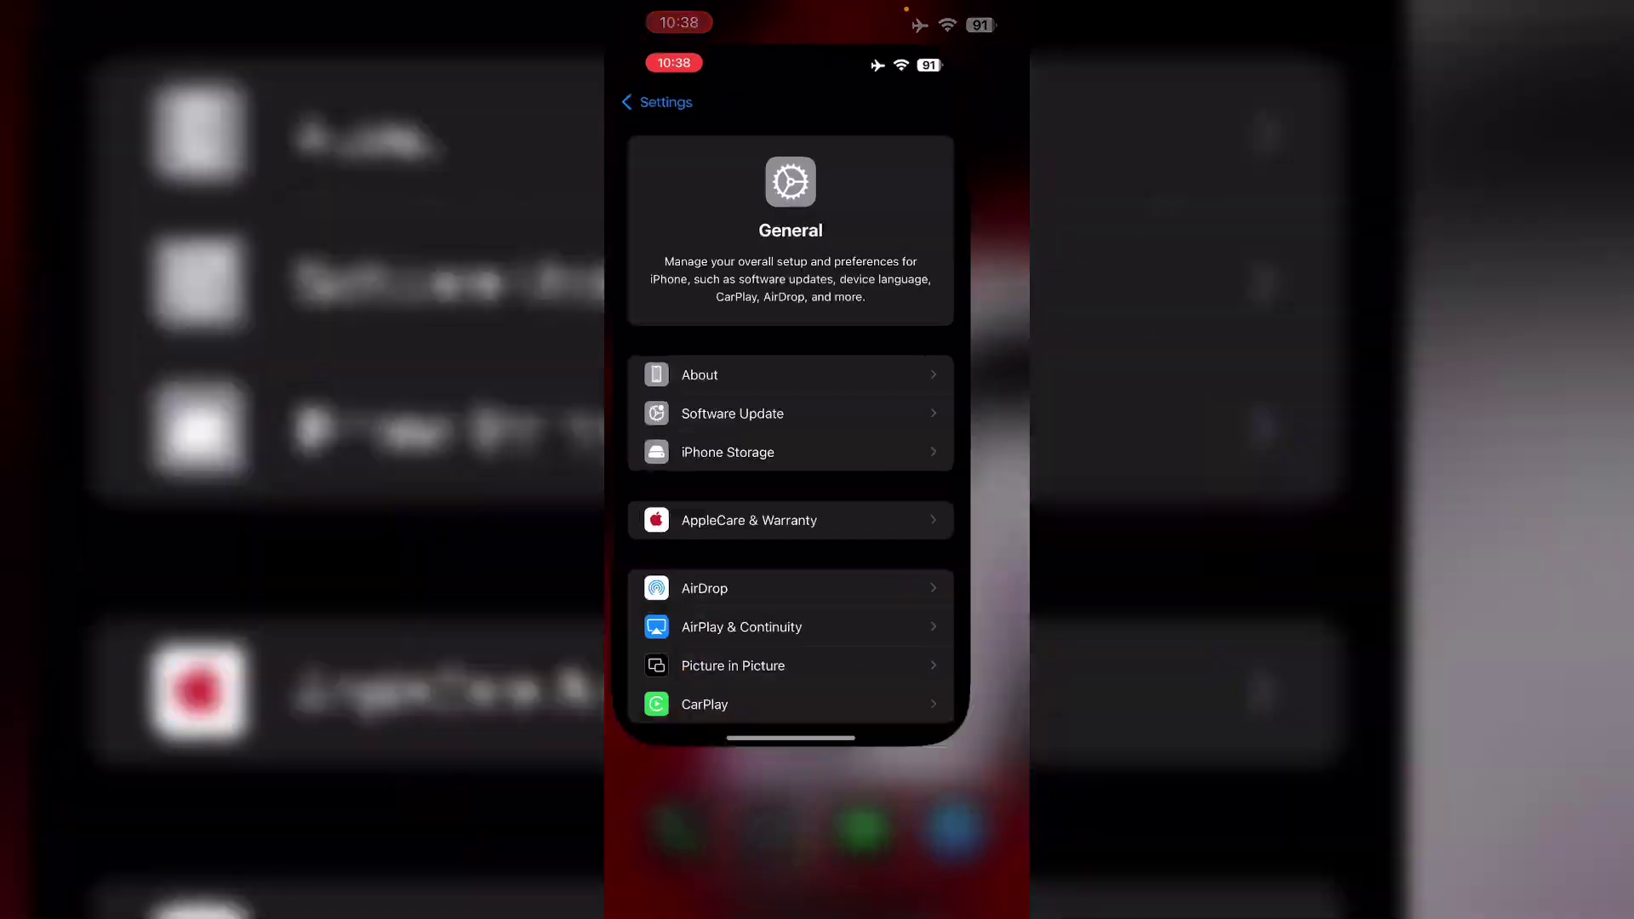
scroll(818, 510, down, 5)
scroll(818, 510, down, 5)
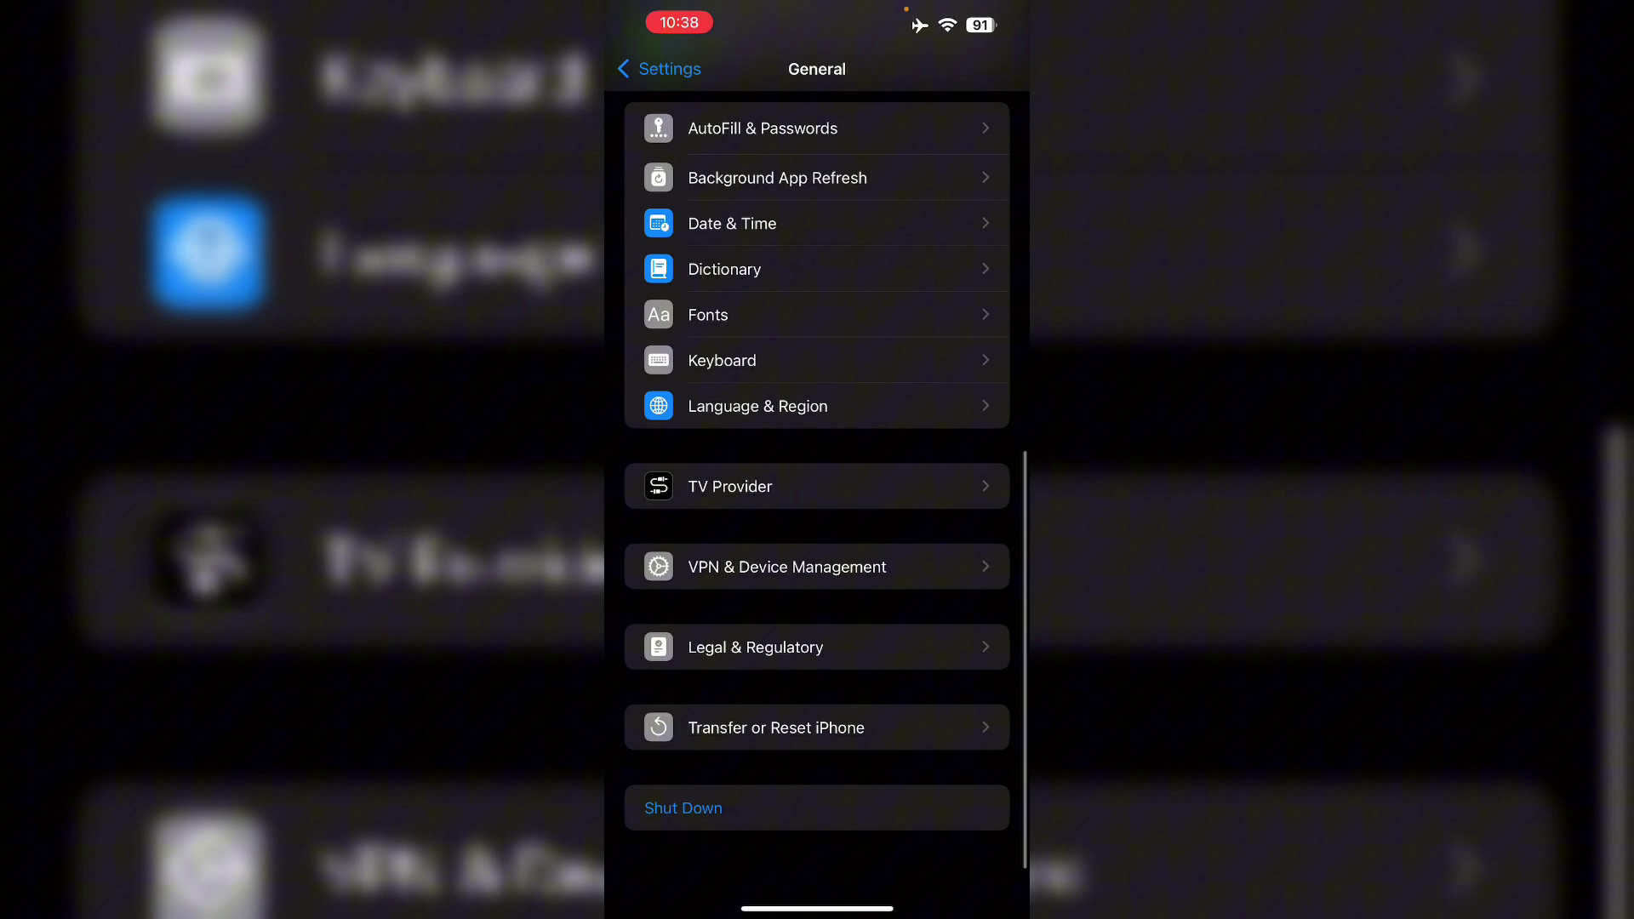
Step: Open Transfer or Reset iPhone and show its Reset options sheet
click(776, 746)
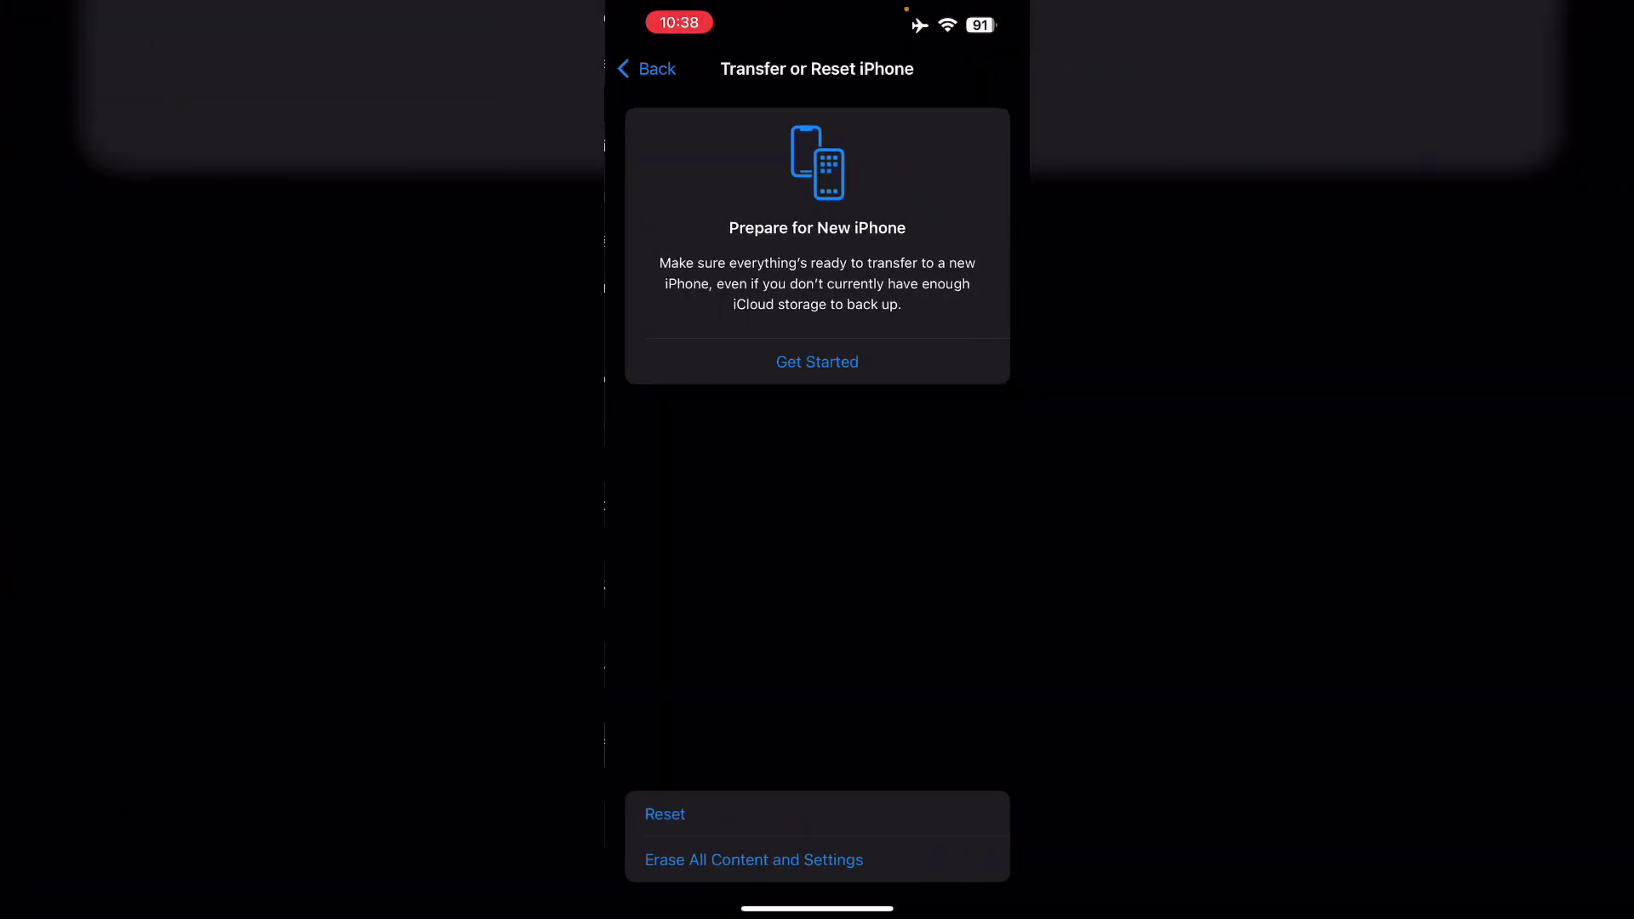
click(664, 813)
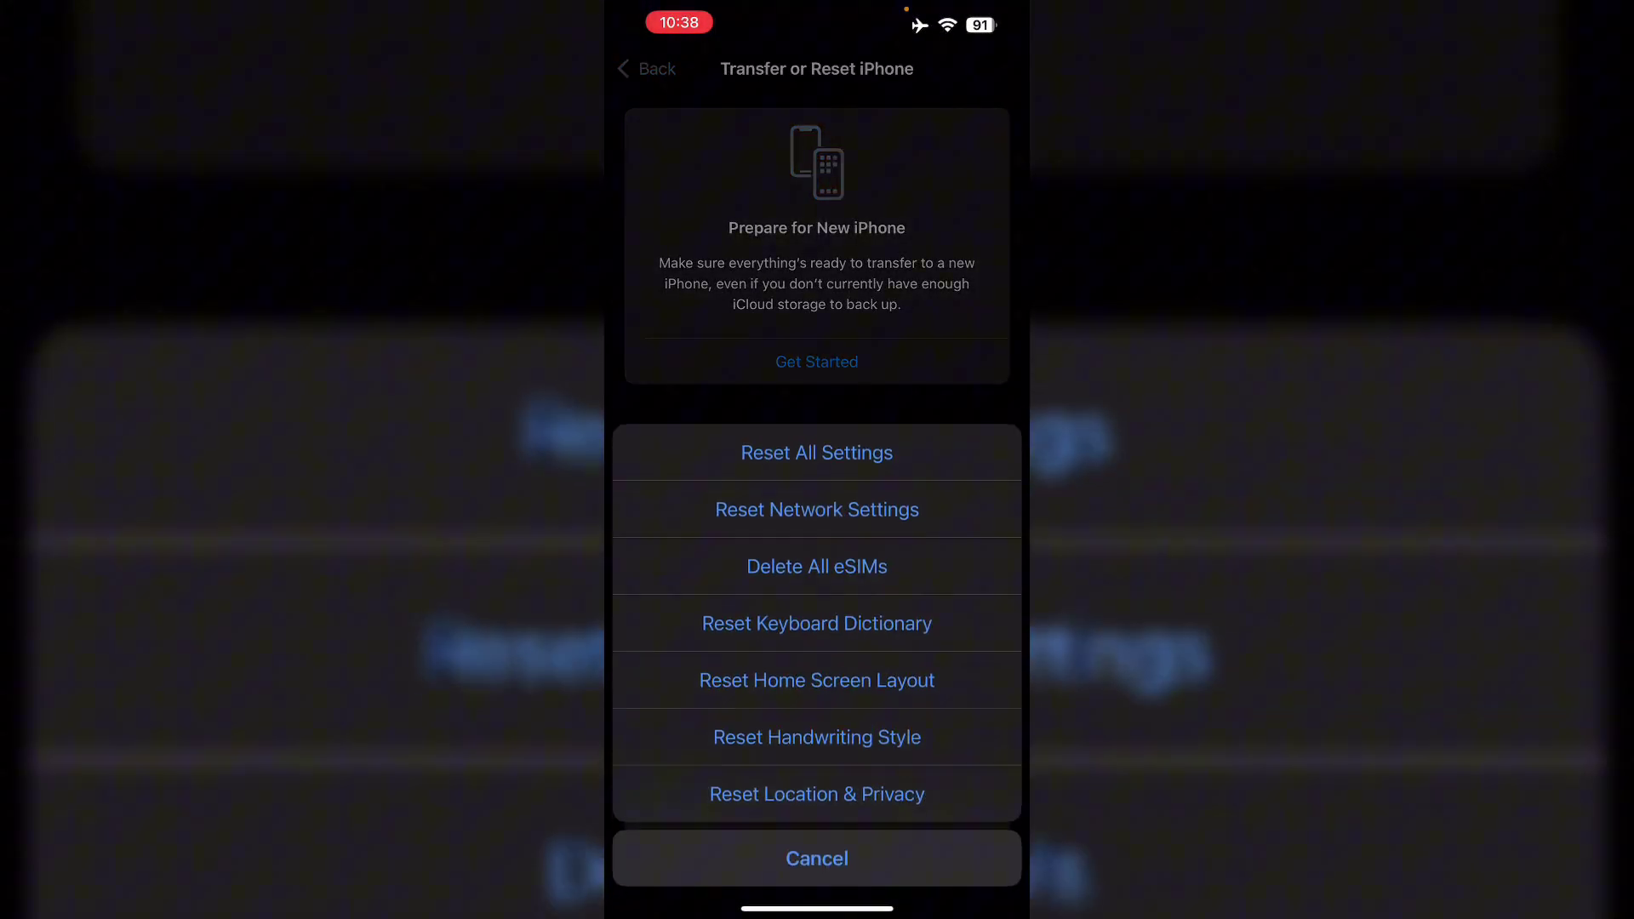